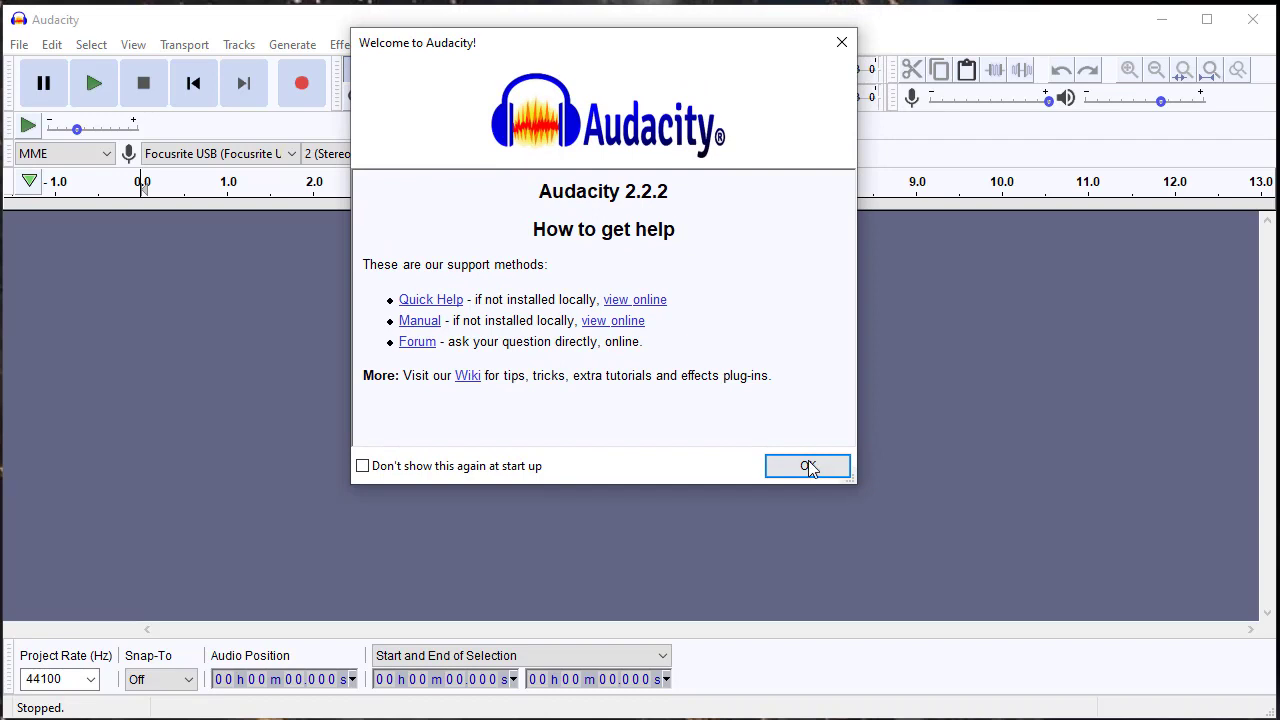
# Dismiss the welcome message and save the empty project as example1 in the Example 1 folder.
pyautogui.click(806, 463)
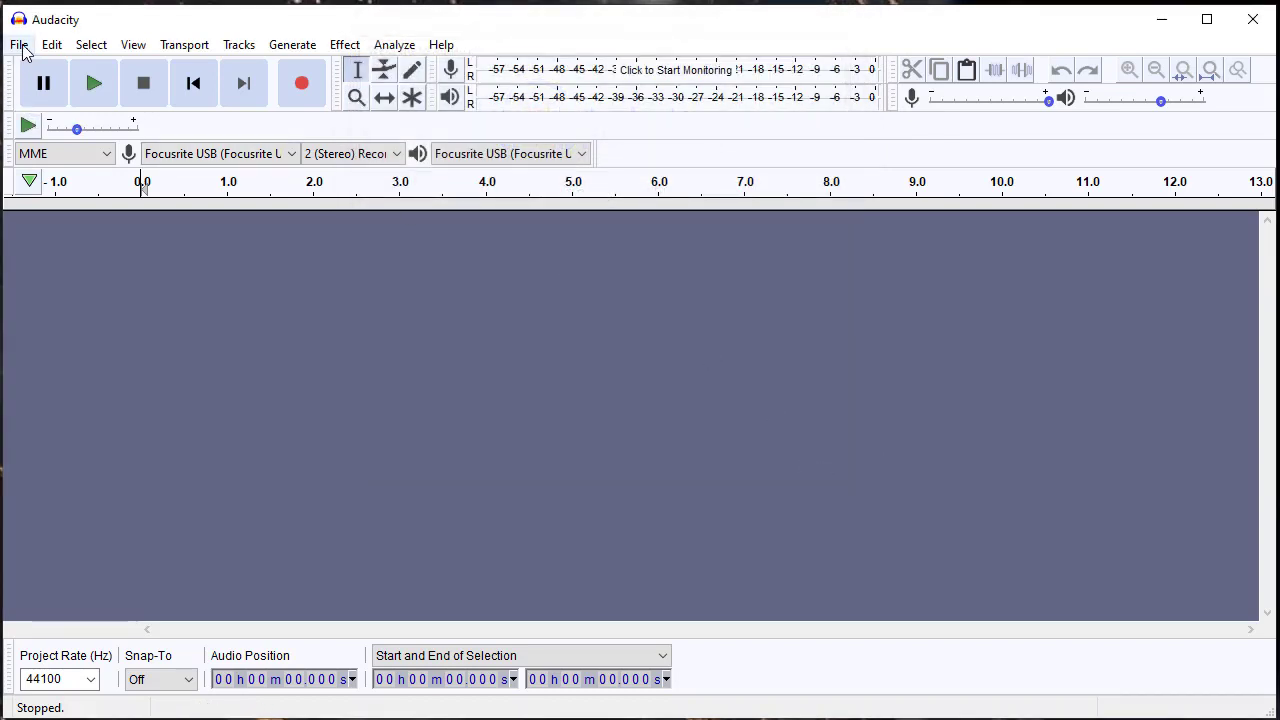
pyautogui.click(22, 48)
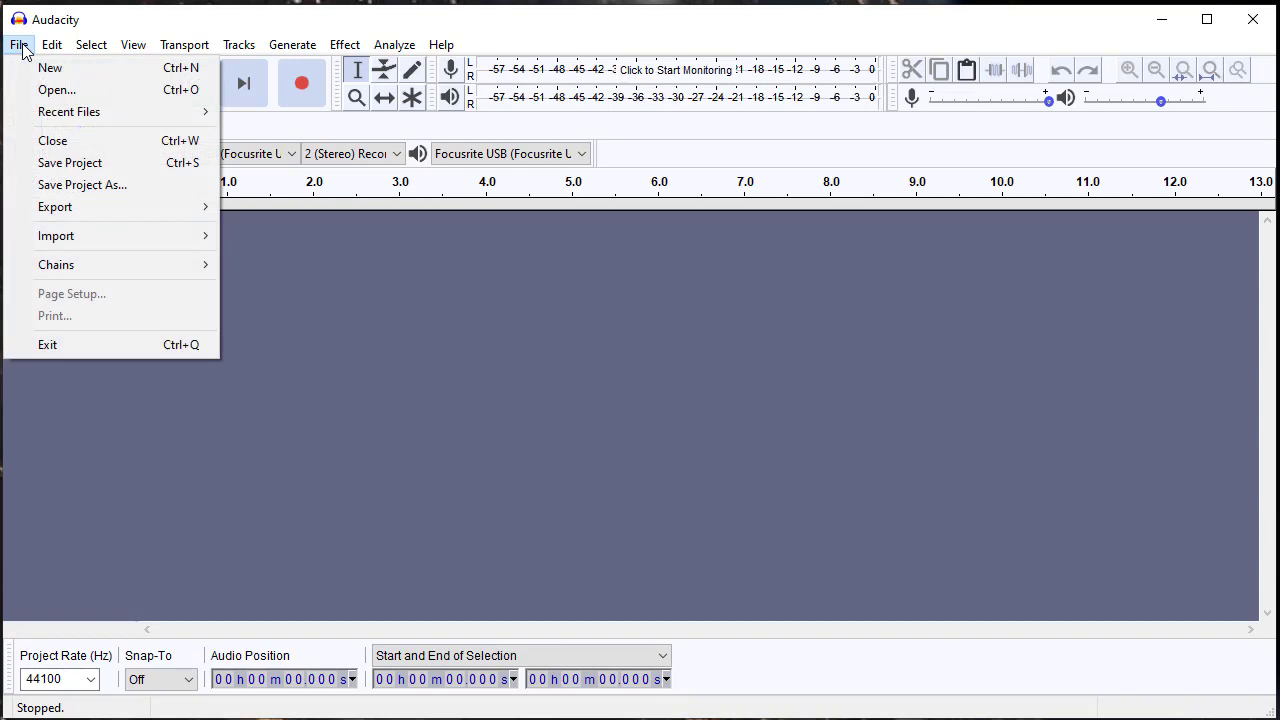
pyautogui.click(52, 166)
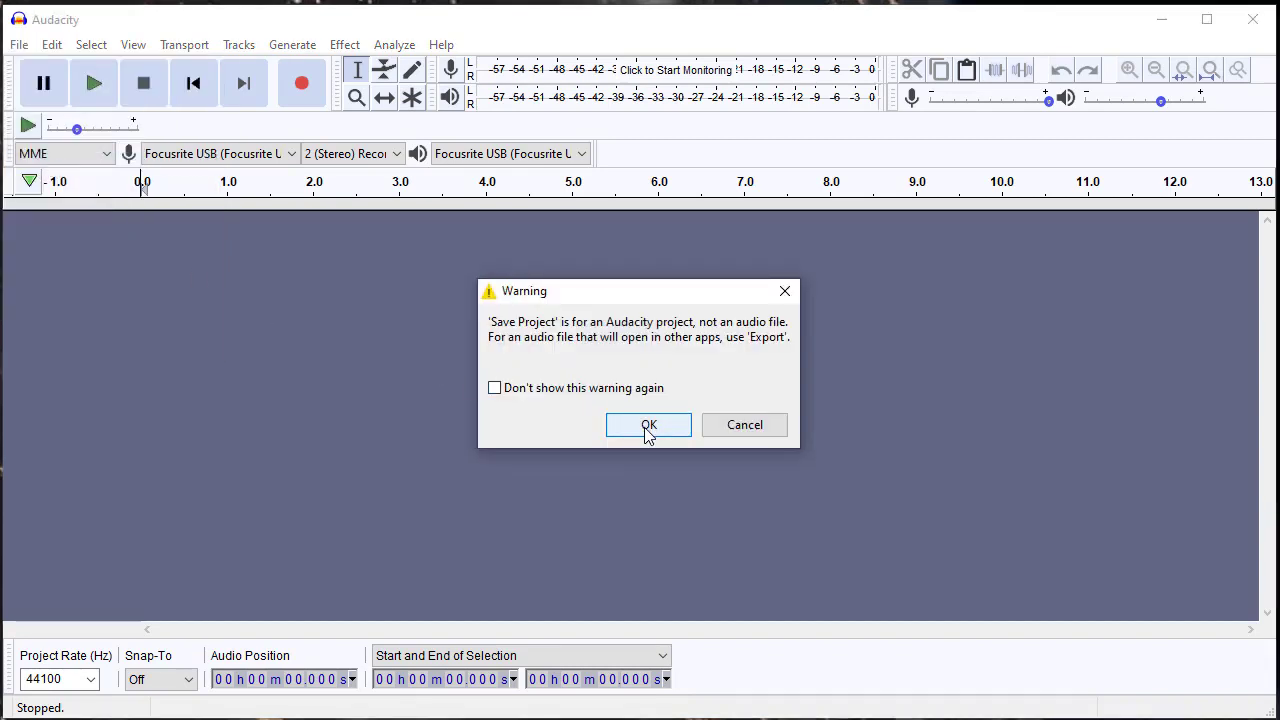
pyautogui.click(648, 425)
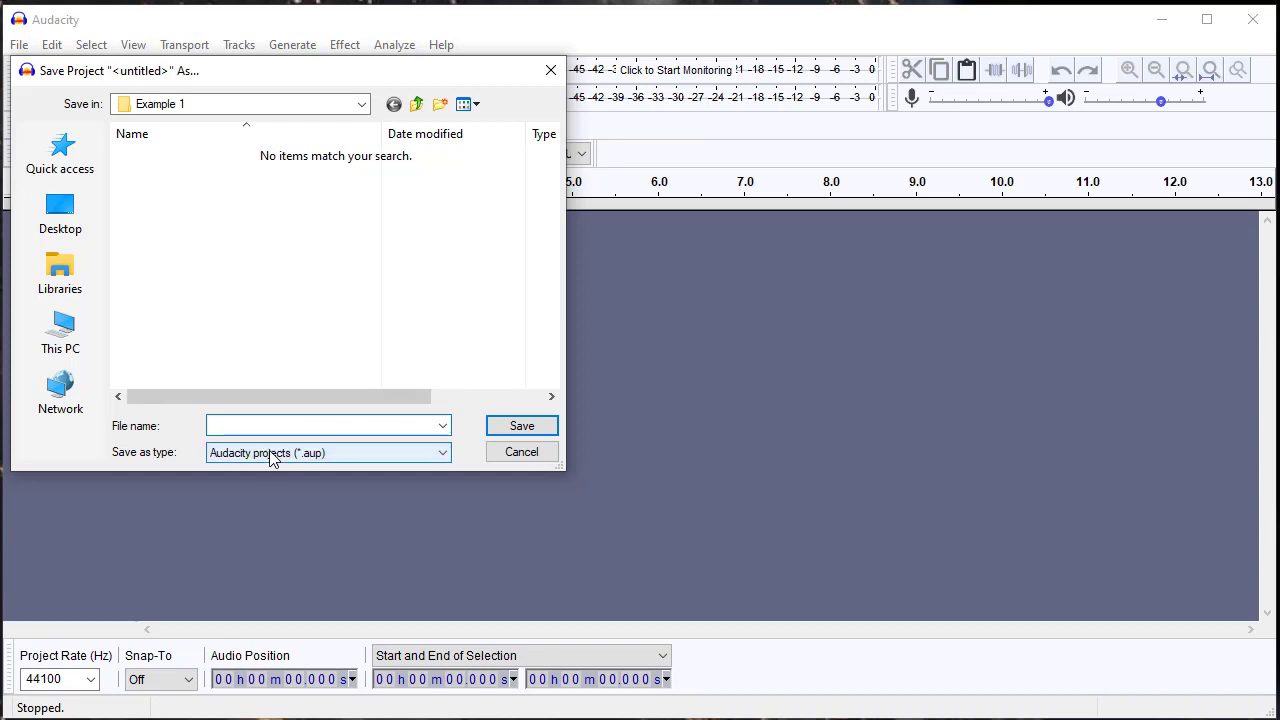
pyautogui.write('example1')
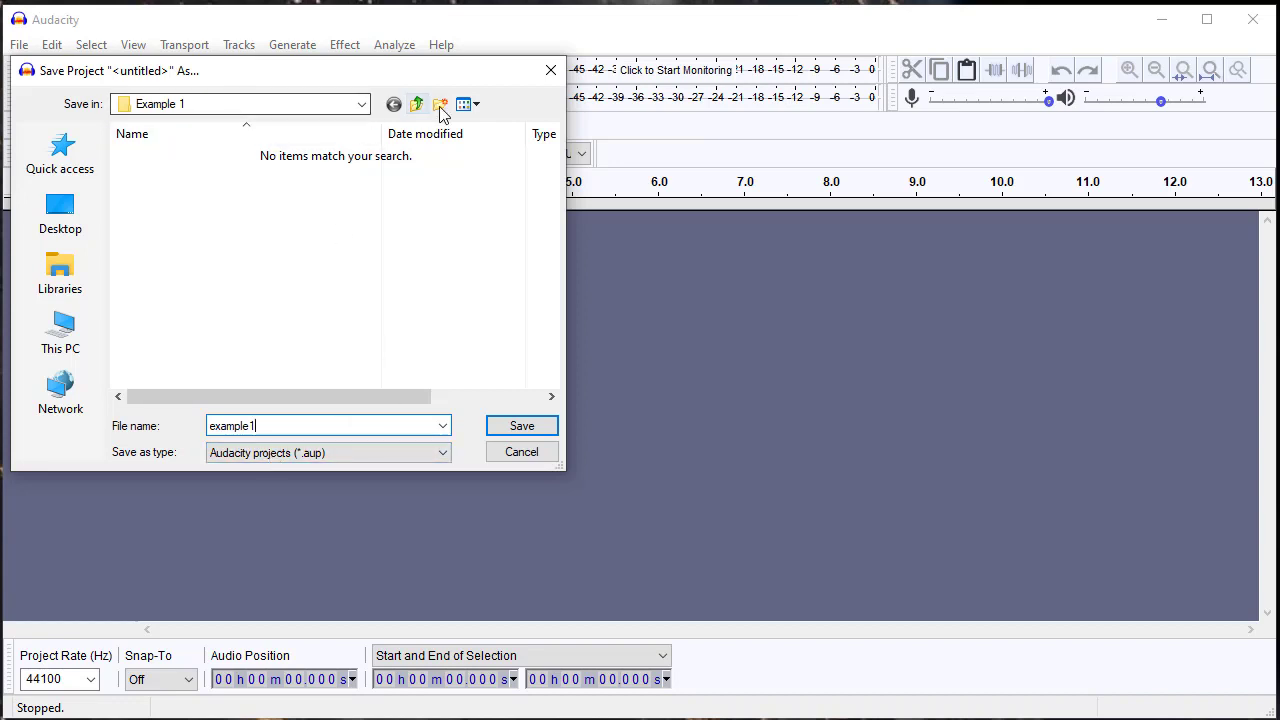
pyautogui.click(350, 105)
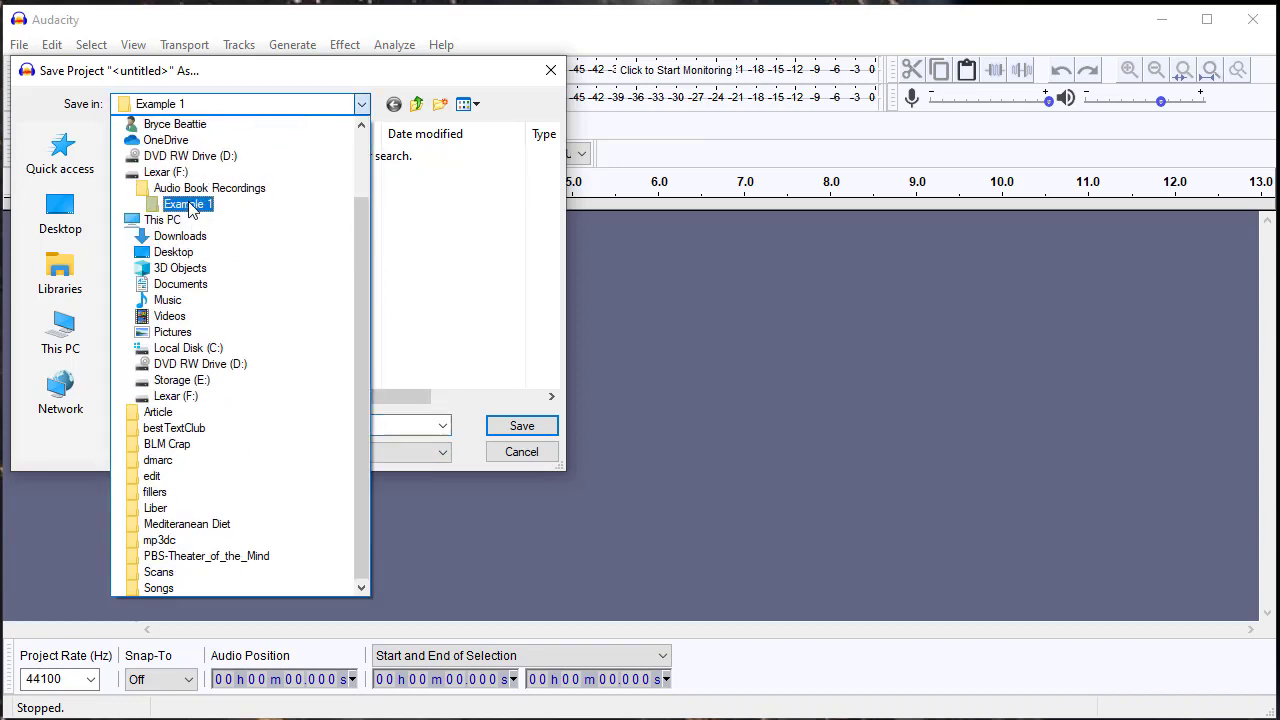
pyautogui.click(190, 206)
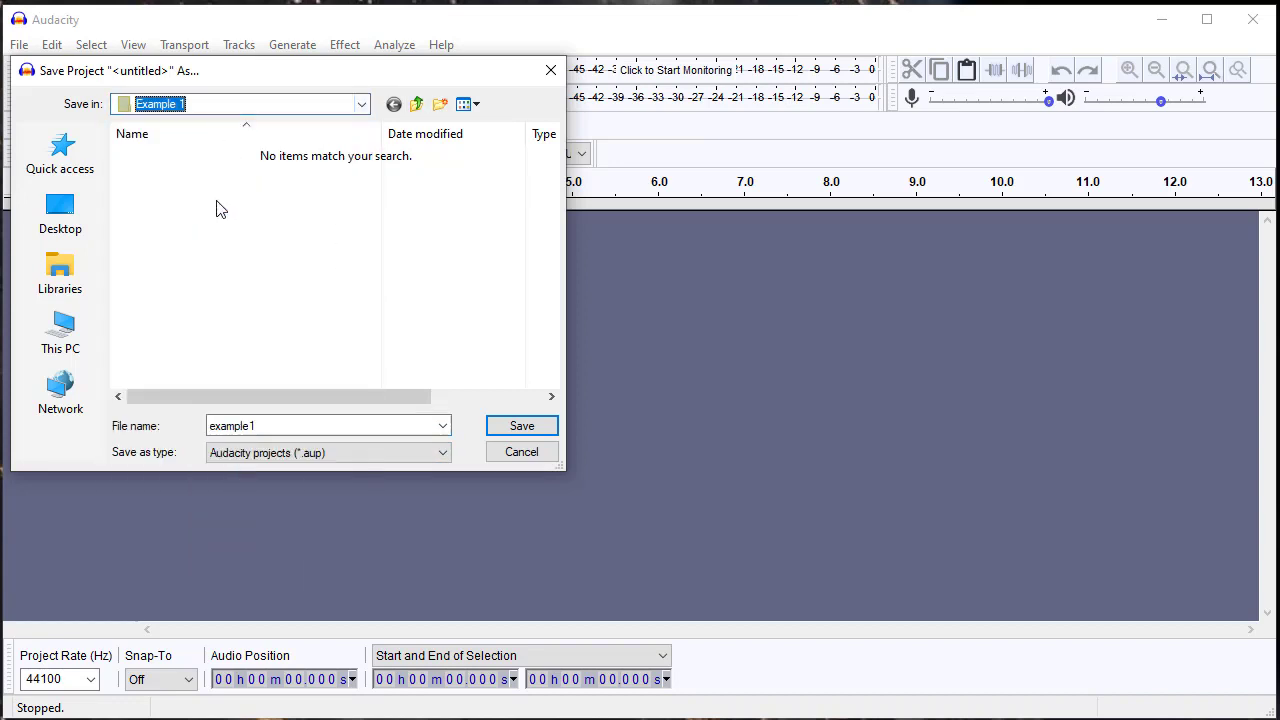
pyautogui.click(521, 427)
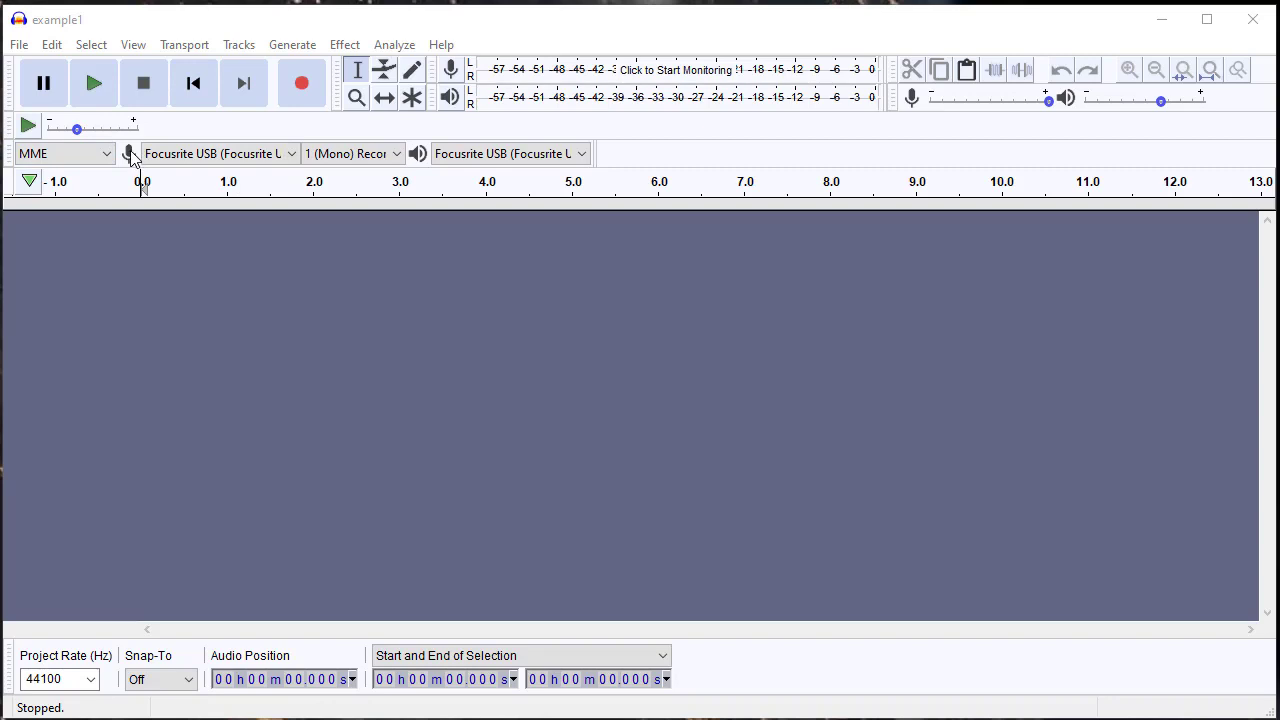
# Choose Focusrite USB as both the recording device and the playback device.
pyautogui.click(244, 155)
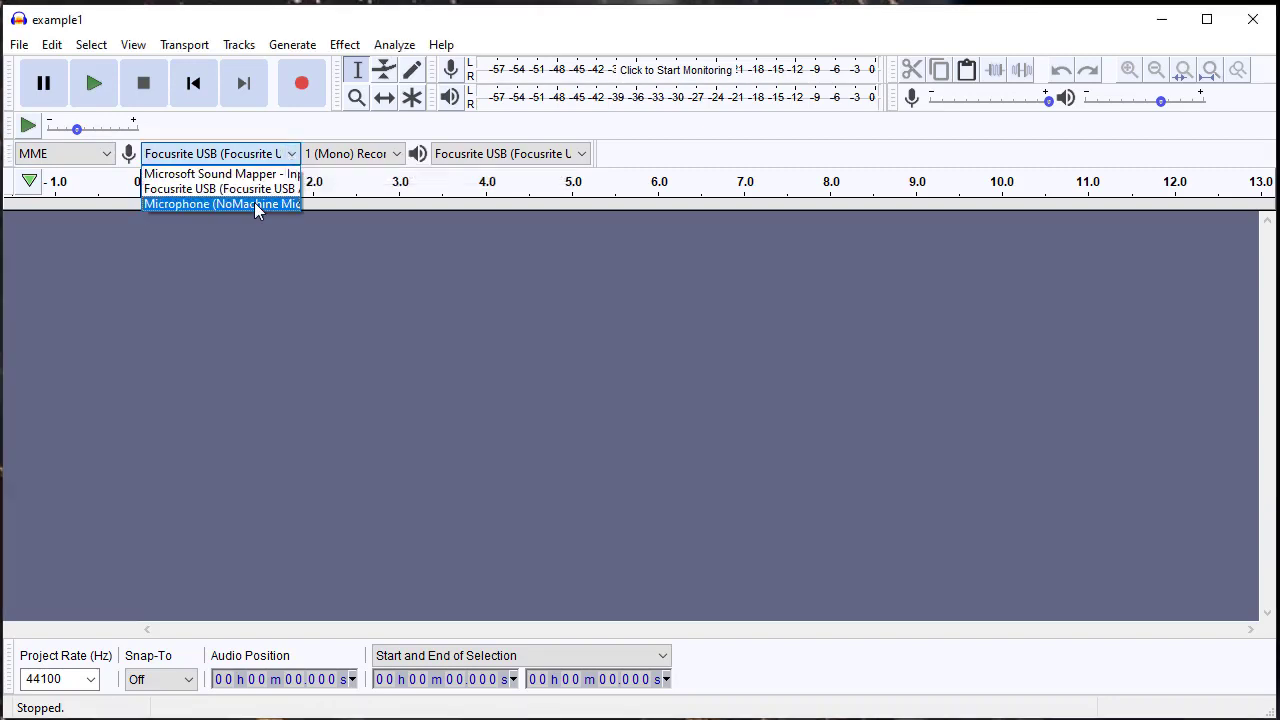
pyautogui.click(257, 197)
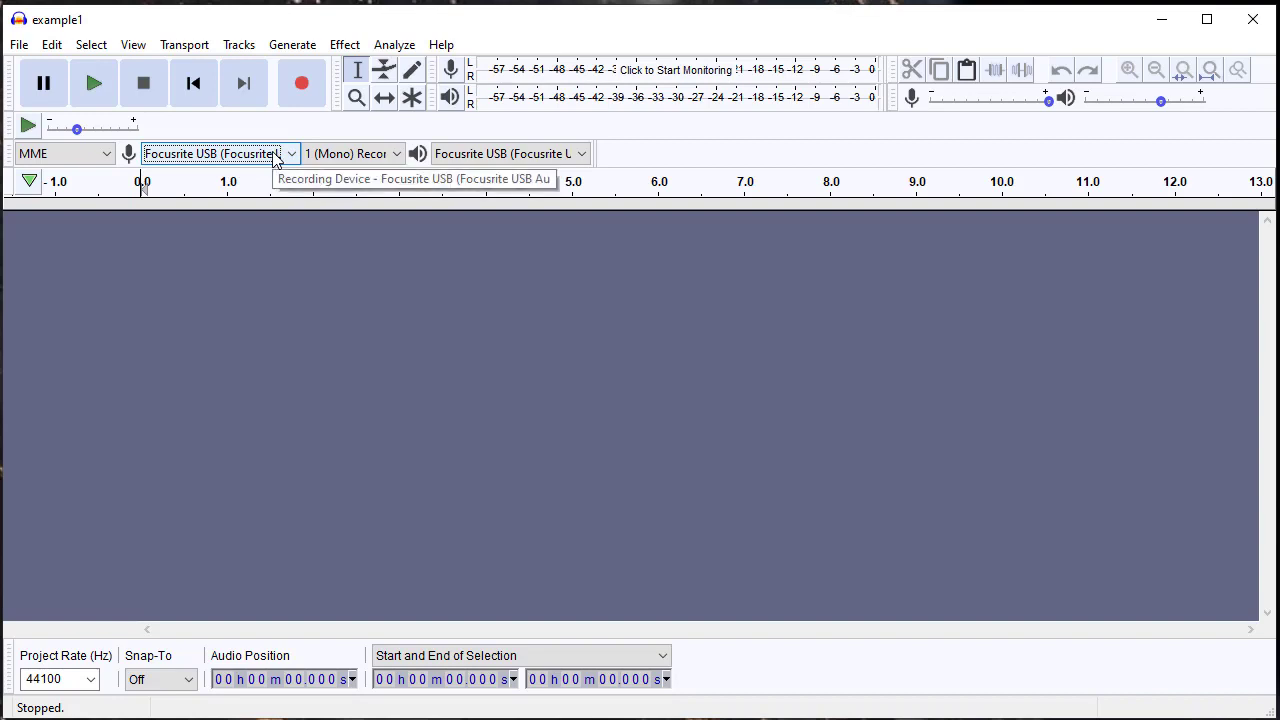
pyautogui.click(276, 157)
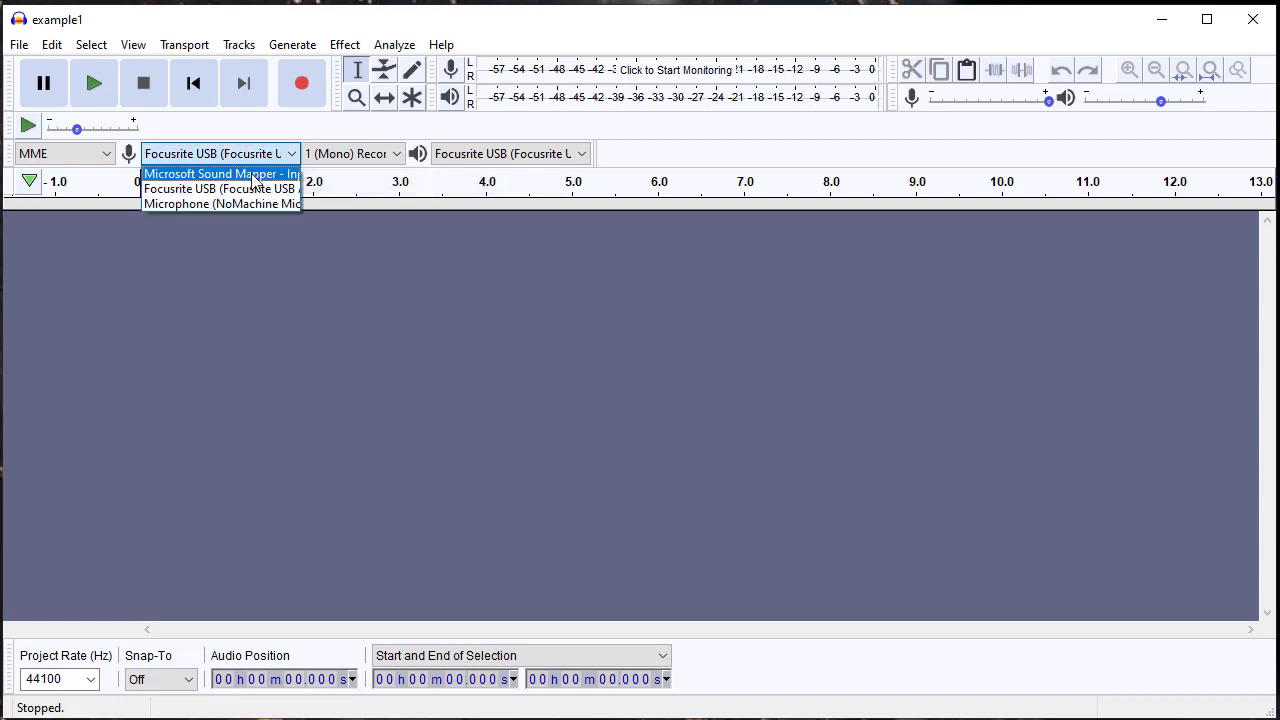
pyautogui.click(171, 196)
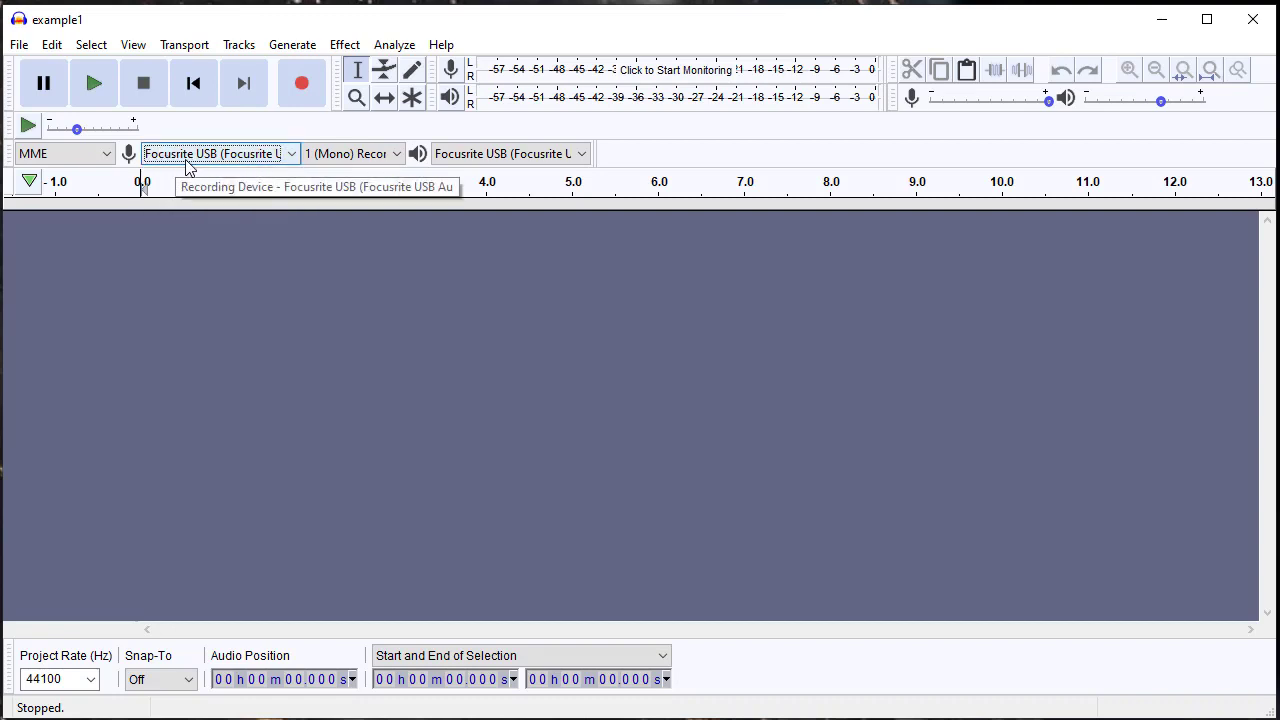
pyautogui.click(501, 161)
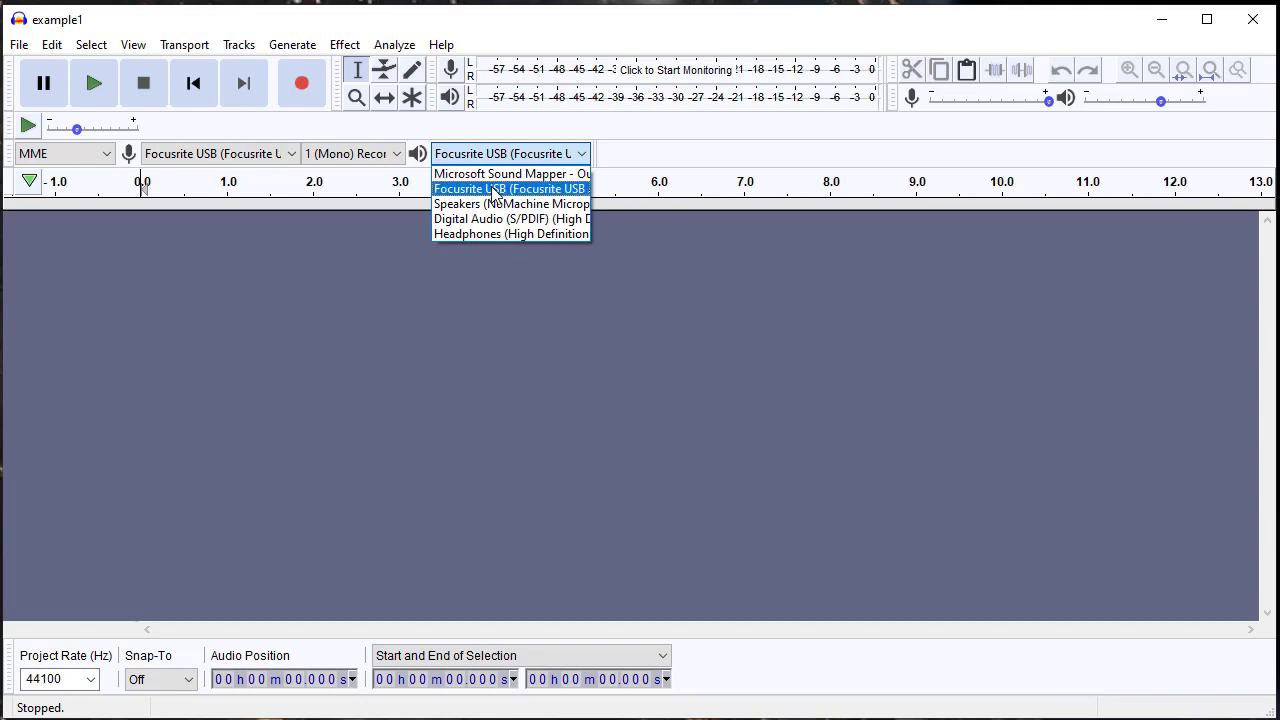
pyautogui.click(495, 190)
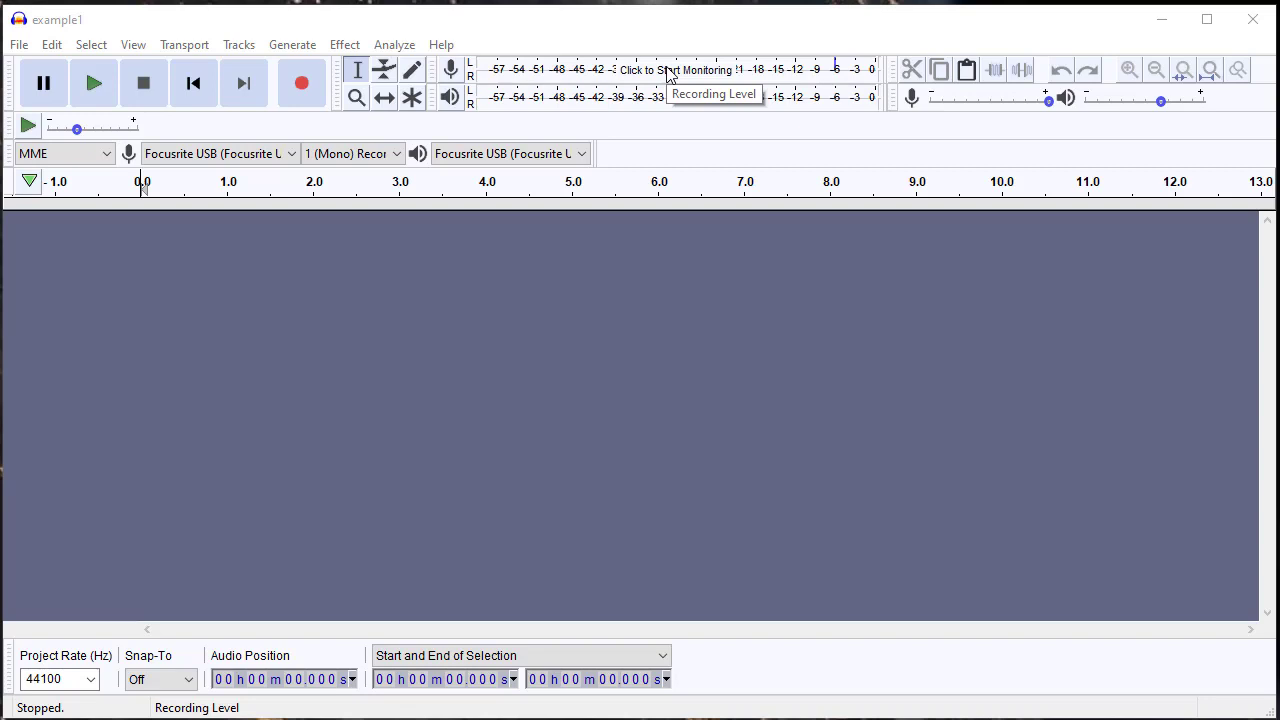
# Monitor the input level, then record a test take of about 5 seconds and delete its track.
pyautogui.click(720, 74)
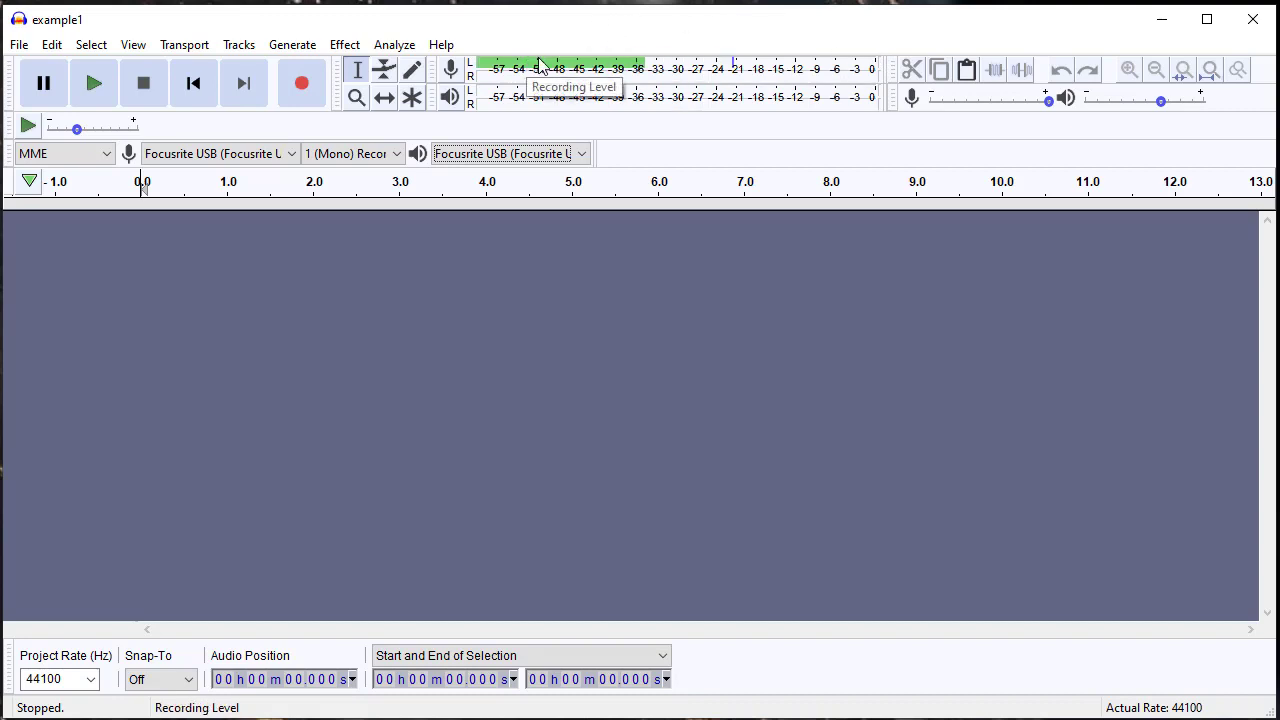
pyautogui.click(303, 86)
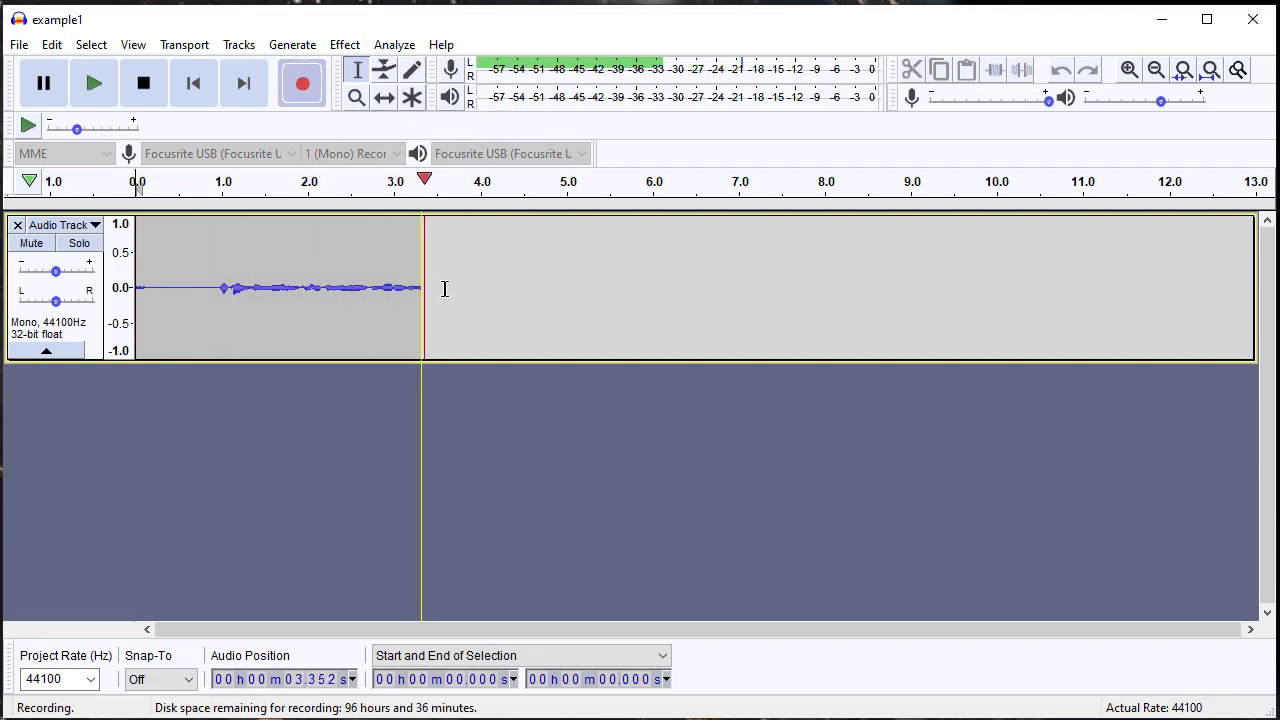
pyautogui.click(146, 88)
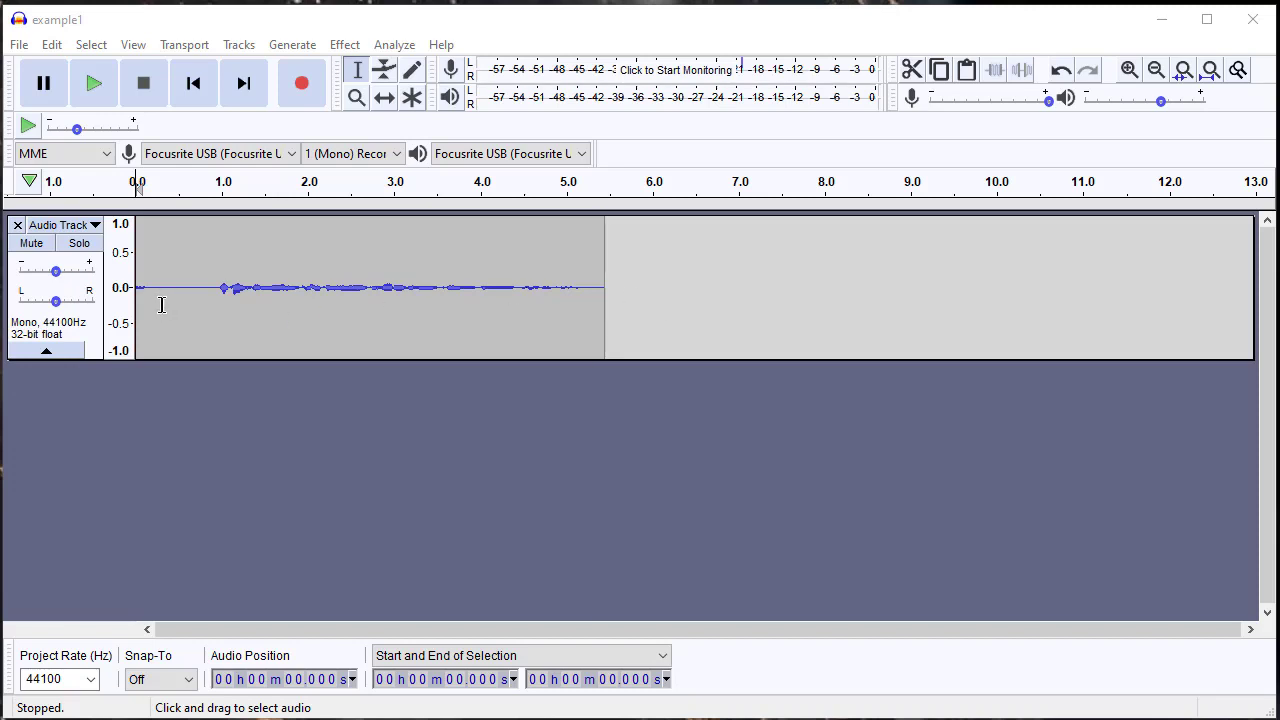
pyautogui.click(17, 227)
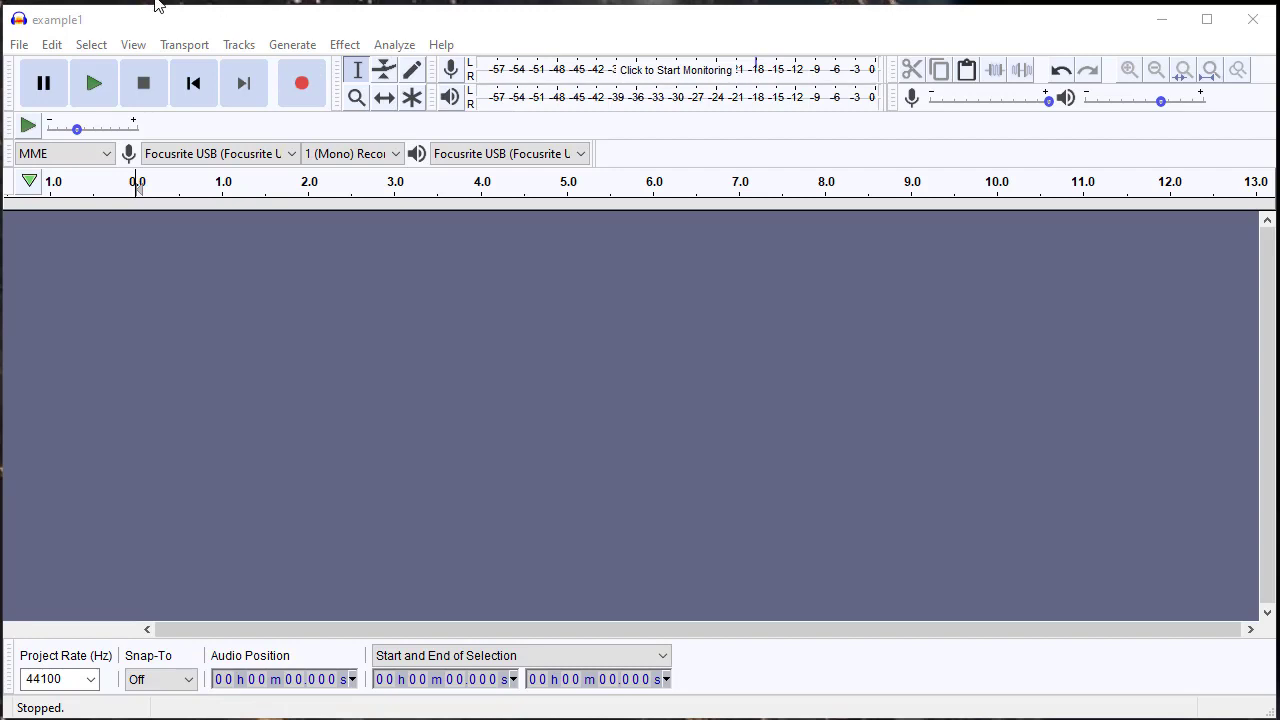
# Record a new mono voice take of about 4 seconds and save the project.
pyautogui.click(304, 88)
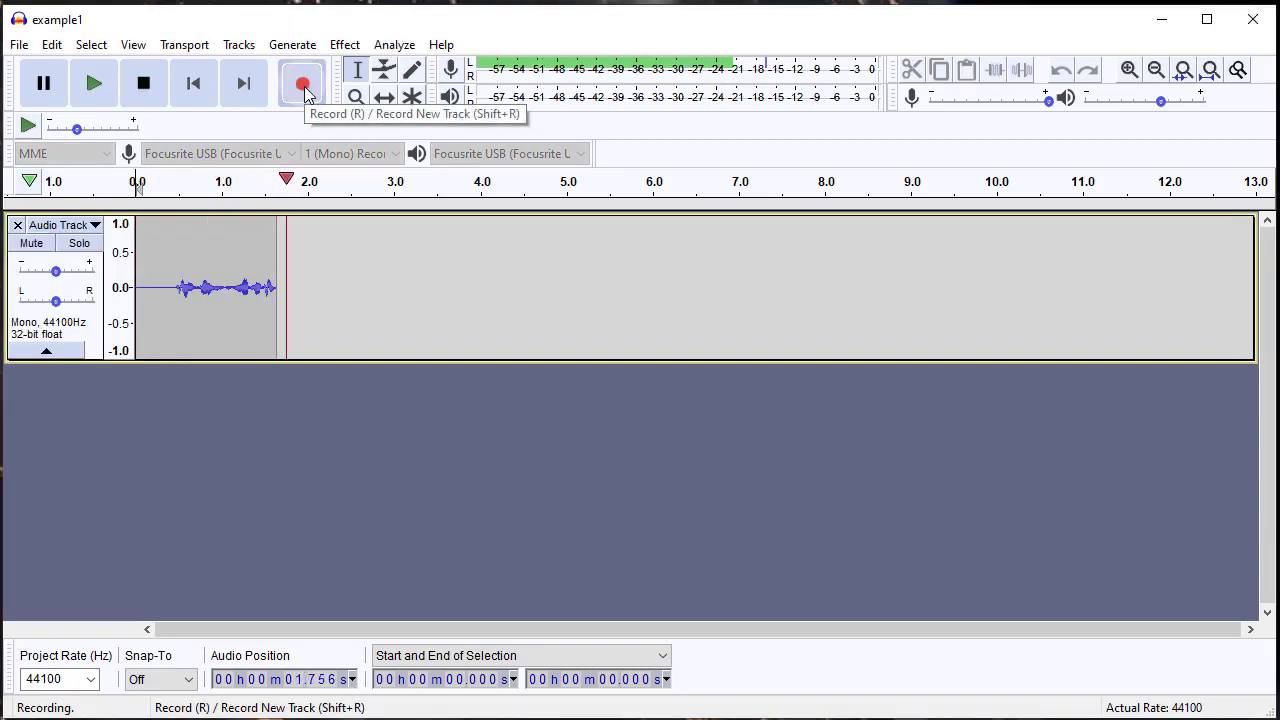
pyautogui.click(146, 86)
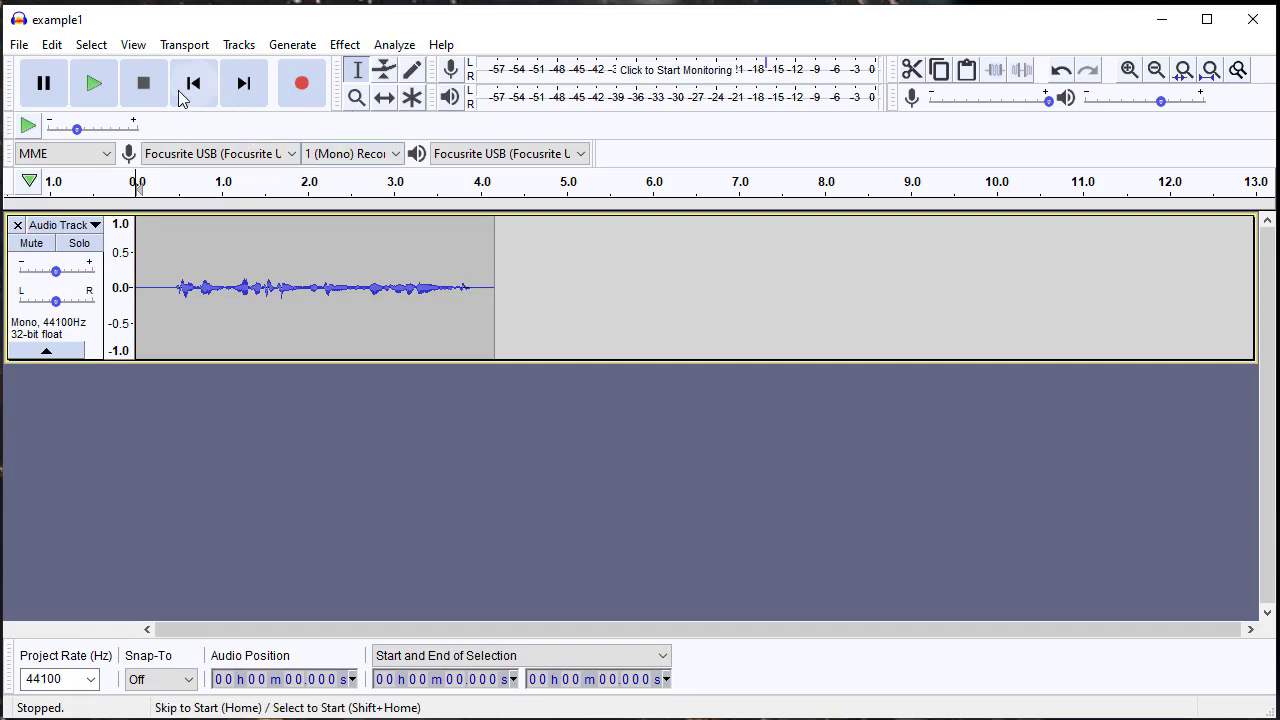
pyautogui.click(19, 45)
pyautogui.click(58, 165)
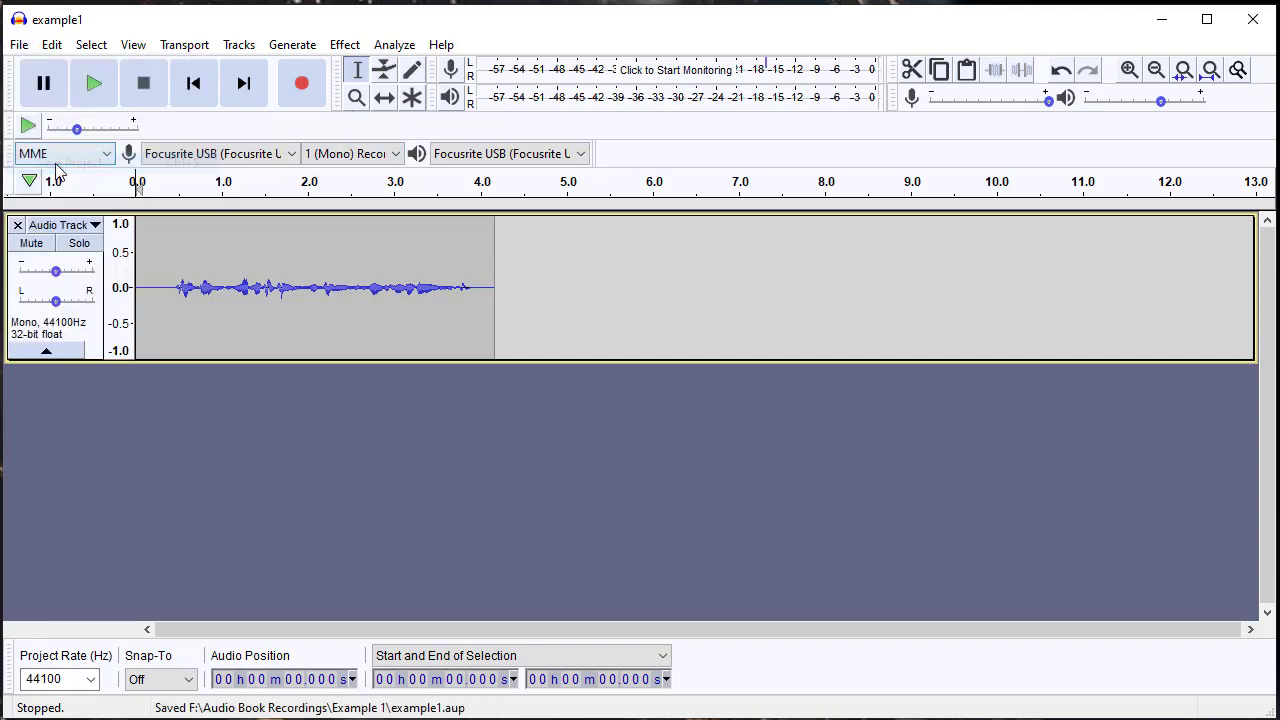
# Close the saved project, relaunch Audacity and dismiss the welcome message.
pyautogui.click(1255, 28)
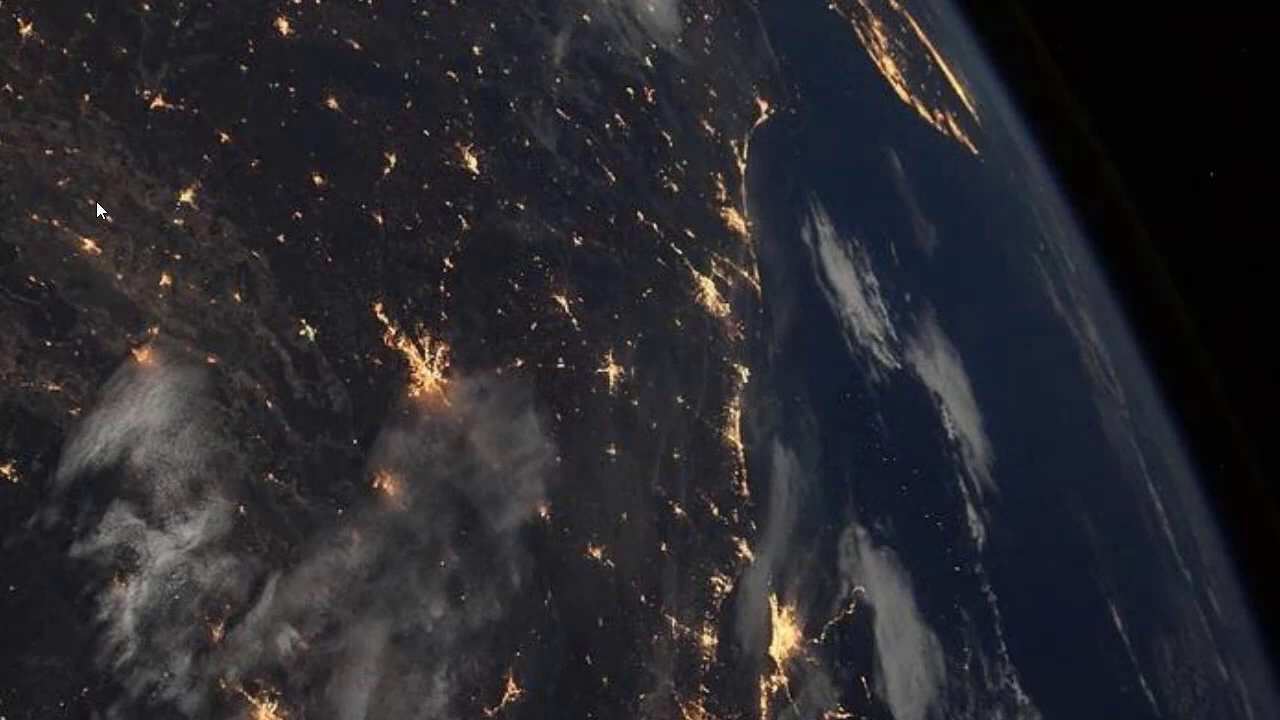
pyautogui.hotkey('alt', 'space')
pyautogui.write('au')
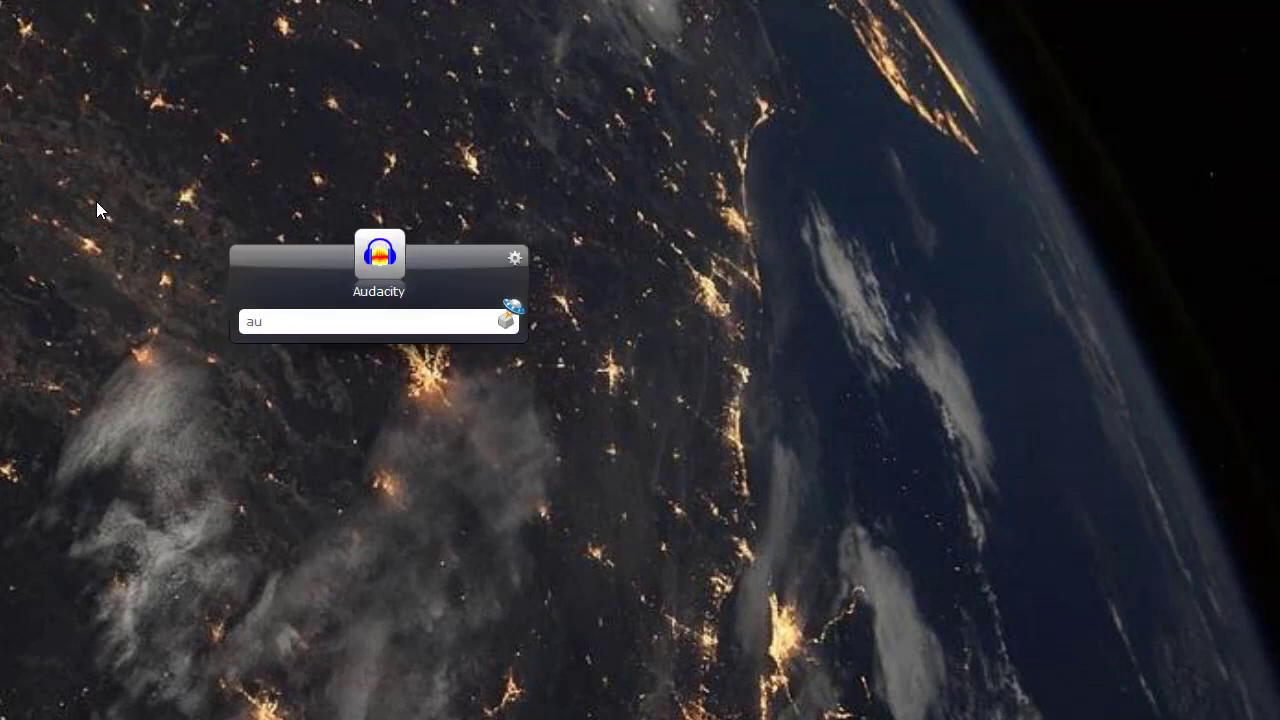
pyautogui.press('Return')
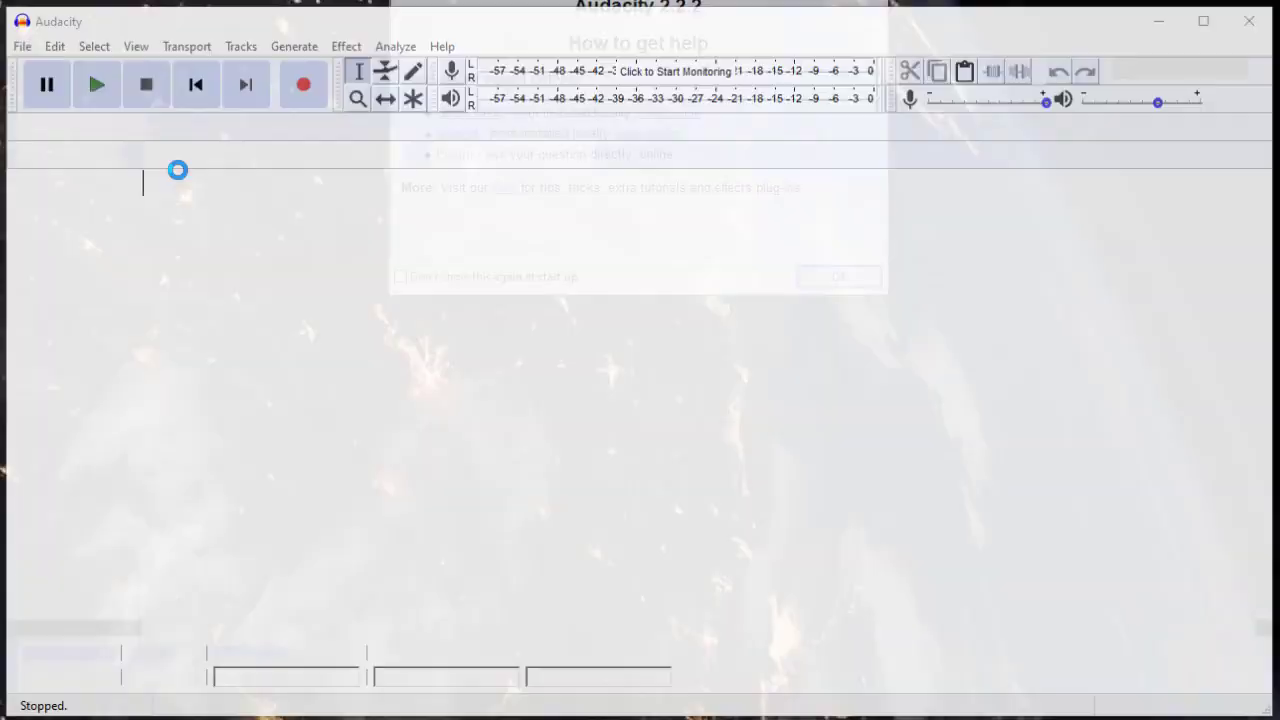
pyautogui.press('Return')
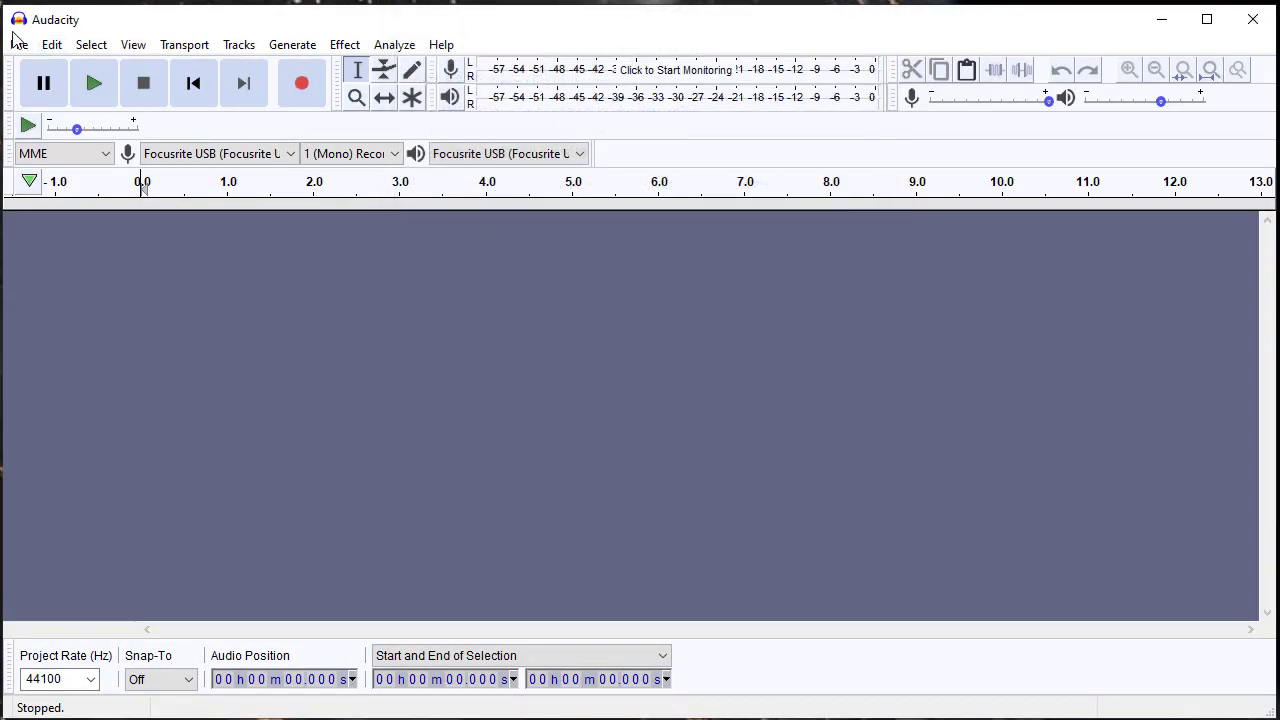
# Reopen the recent project example1.aup from the Example 1 folder.
pyautogui.click(18, 44)
pyautogui.moveTo(60, 112)
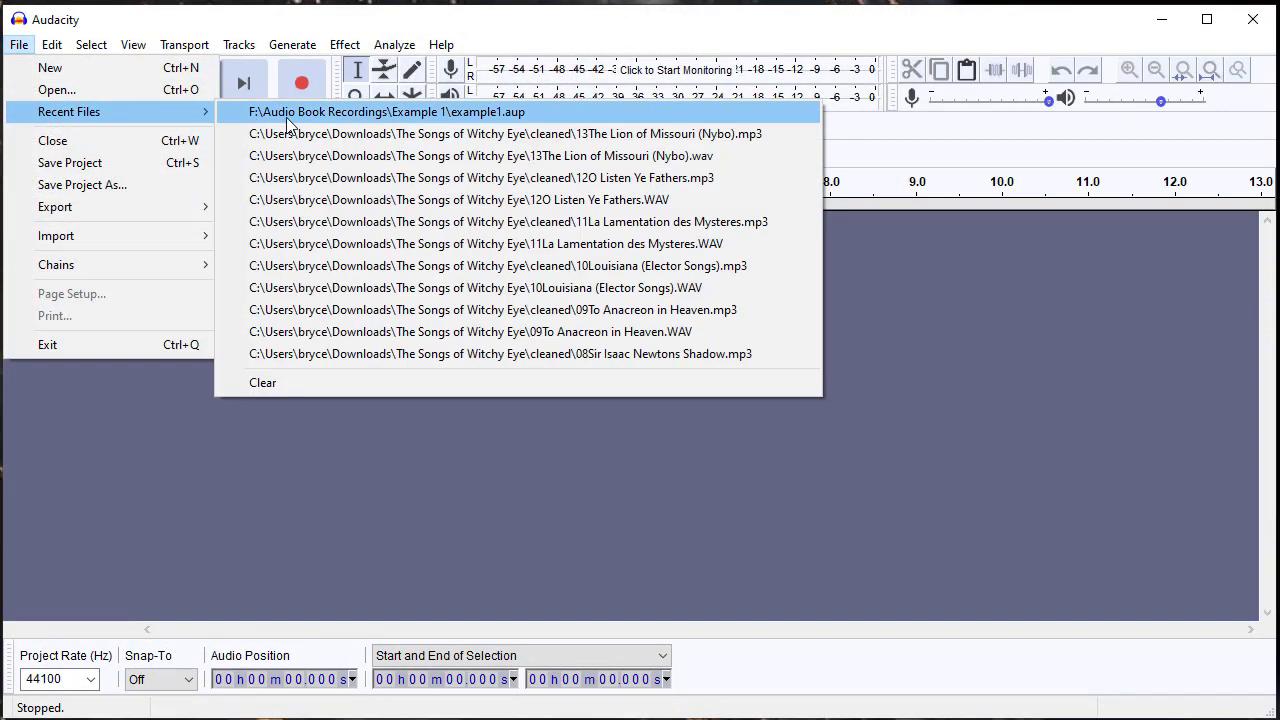
pyautogui.click(295, 114)
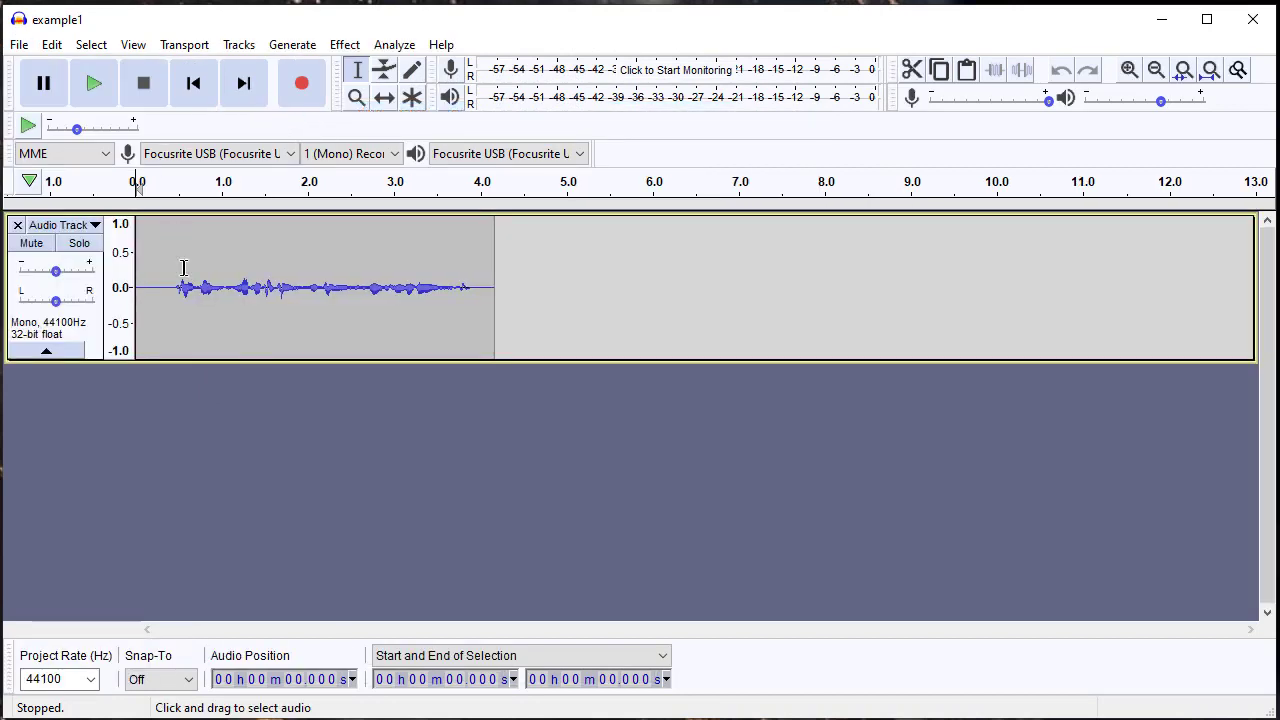
# Continue recording on the existing track from the end of its audio.
pyautogui.click(245, 85)
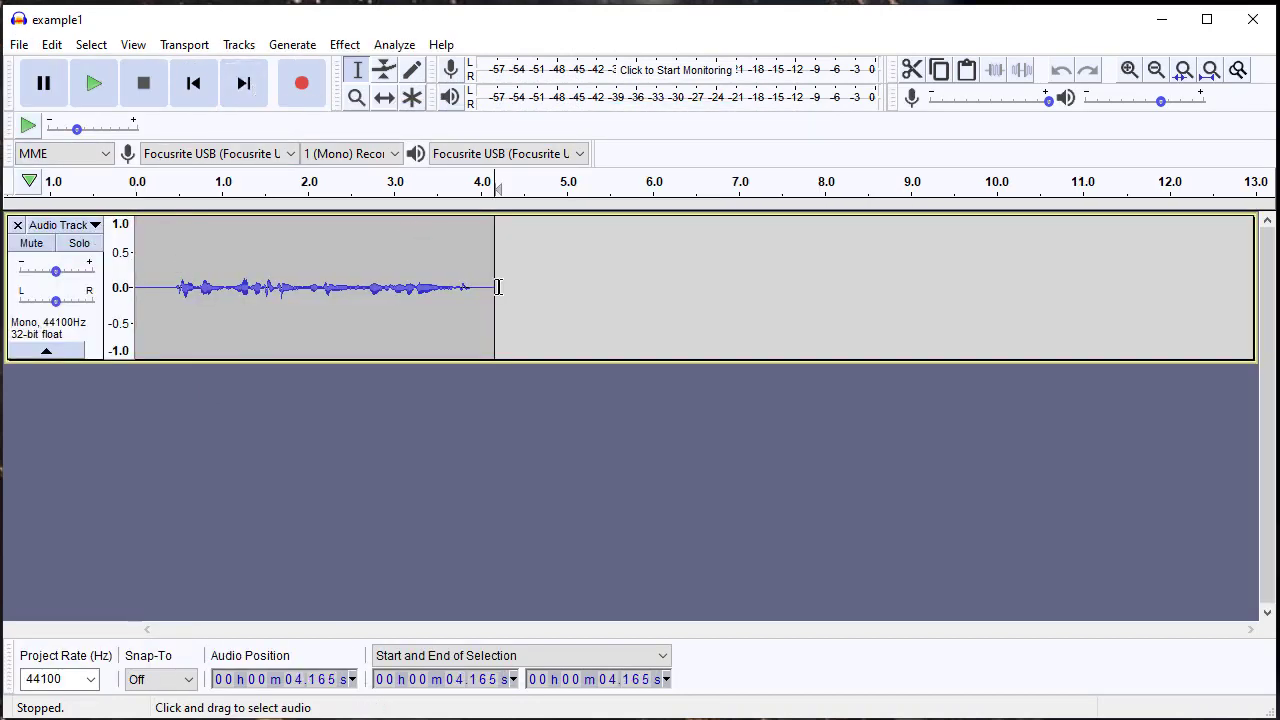
pyautogui.click(300, 96)
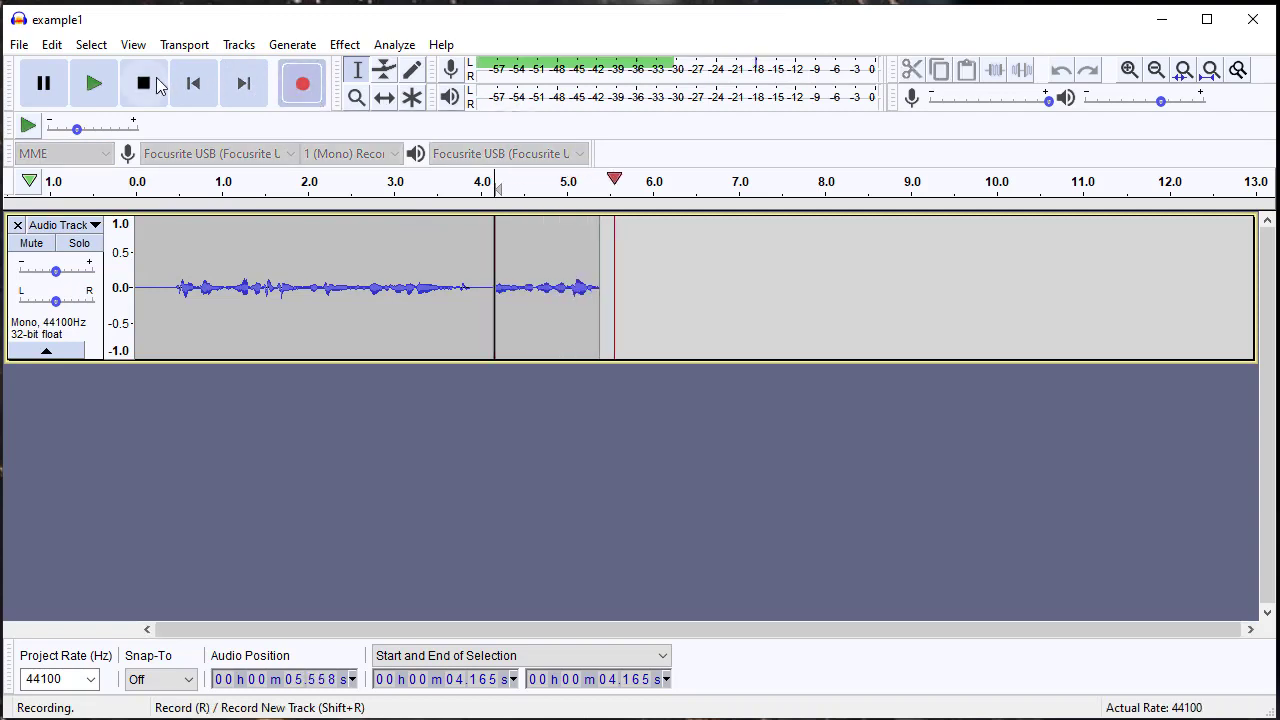